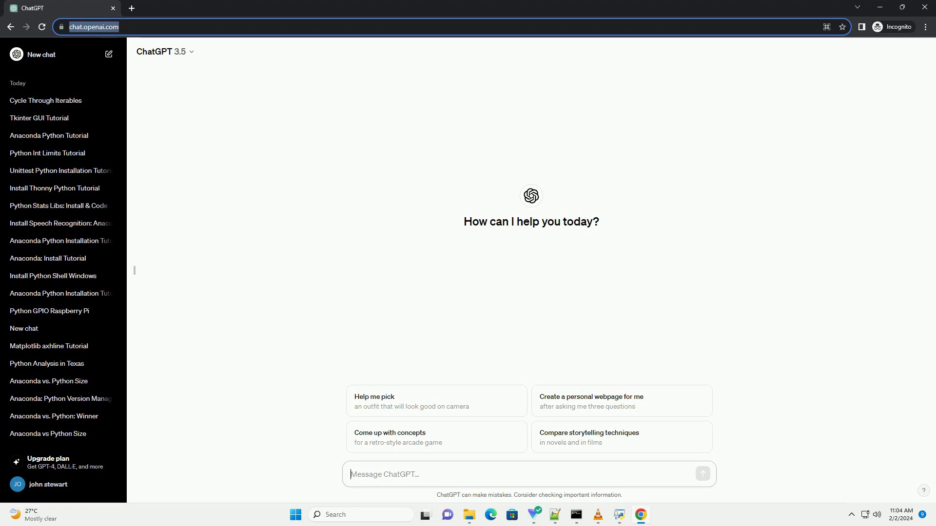
pyautogui.write('write an informative tutorial about itertools in python with code example')
# Send the request for a Python itertools tutorial with code examples.
pyautogui.press('Return')
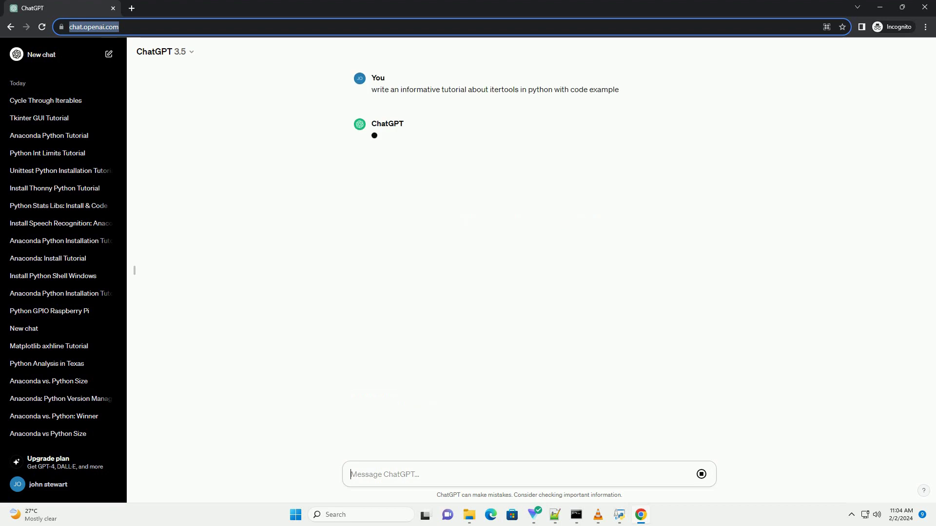